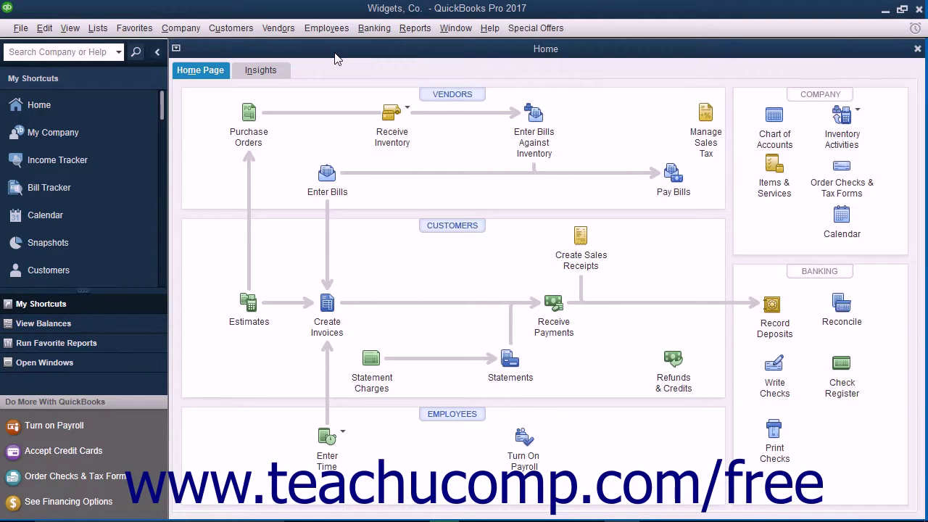
Step: Open Set Up Users from the Company menu's Set Up Users and Passwords submenu
{"action": "left_click", "coordinate": [181, 27]}
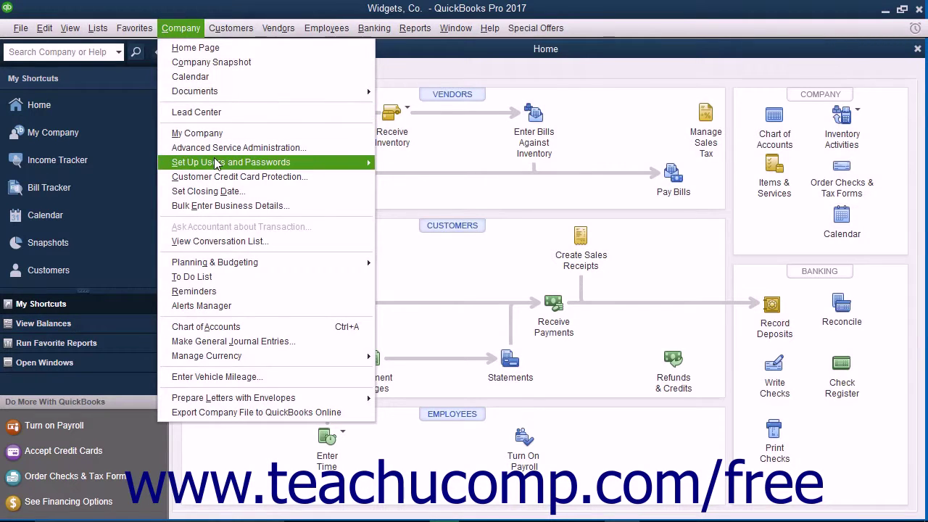
{"action": "mouse_move", "coordinate": [216, 163]}
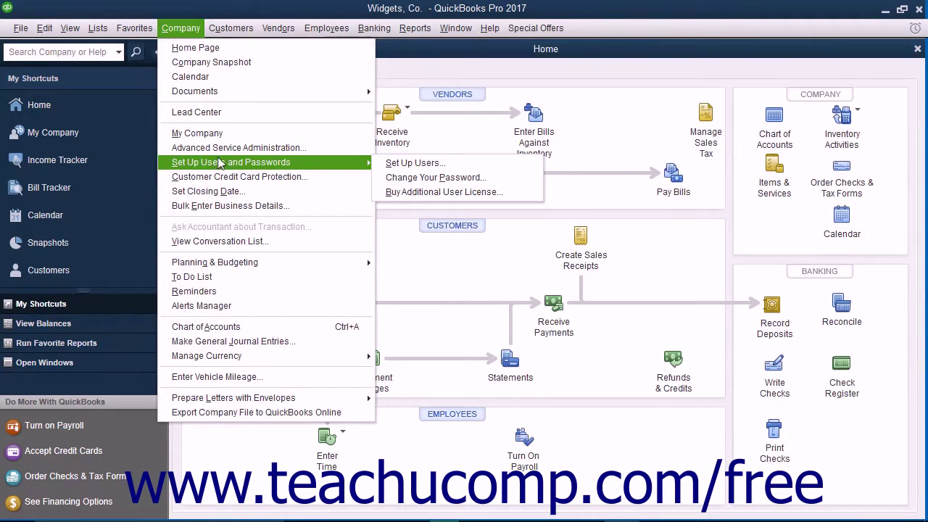
{"action": "left_click", "coordinate": [411, 167]}
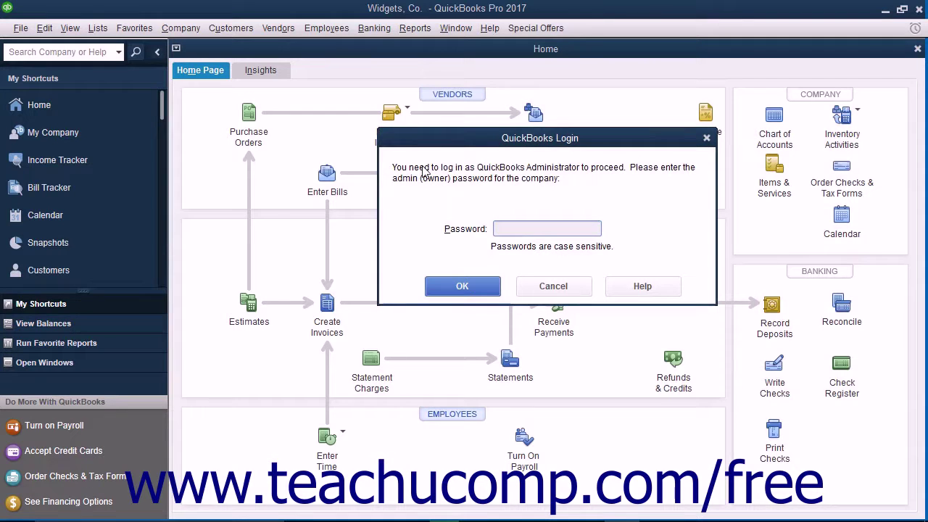
Step: Log in as the administrator with a blank password to reach the User List
{"action": "left_click", "coordinate": [436, 283]}
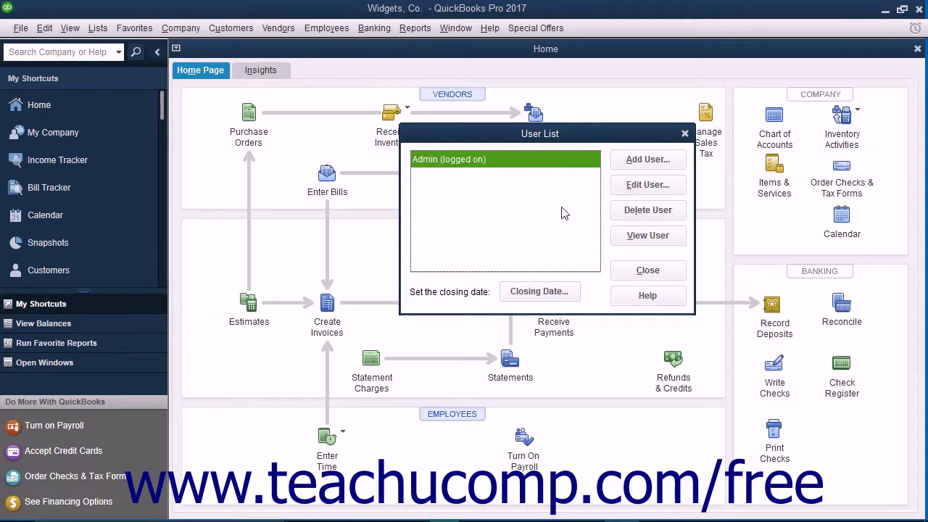
Step: Add a new user with a name and a confirmed five-character password, then continue
{"action": "left_click", "coordinate": [624, 163]}
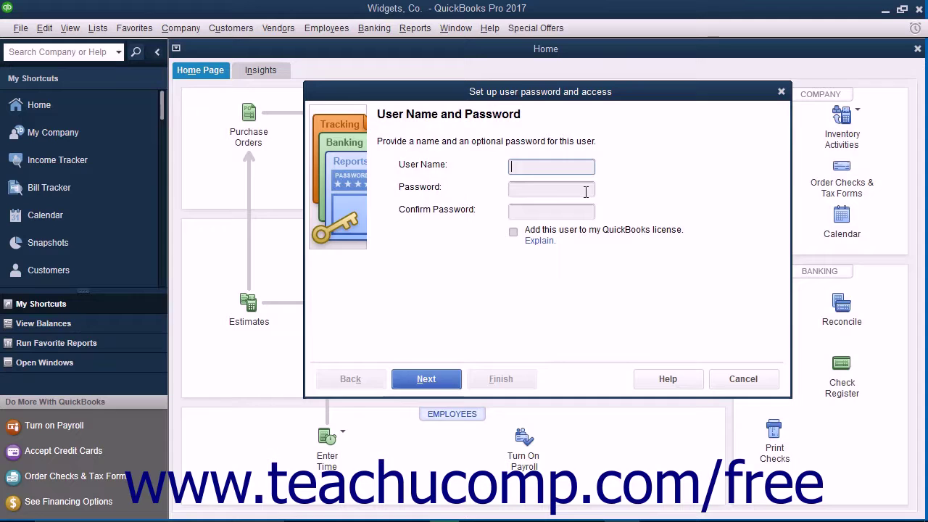
{"action": "type", "text": "Mike"}
{"action": "left_click", "coordinate": [585, 191]}
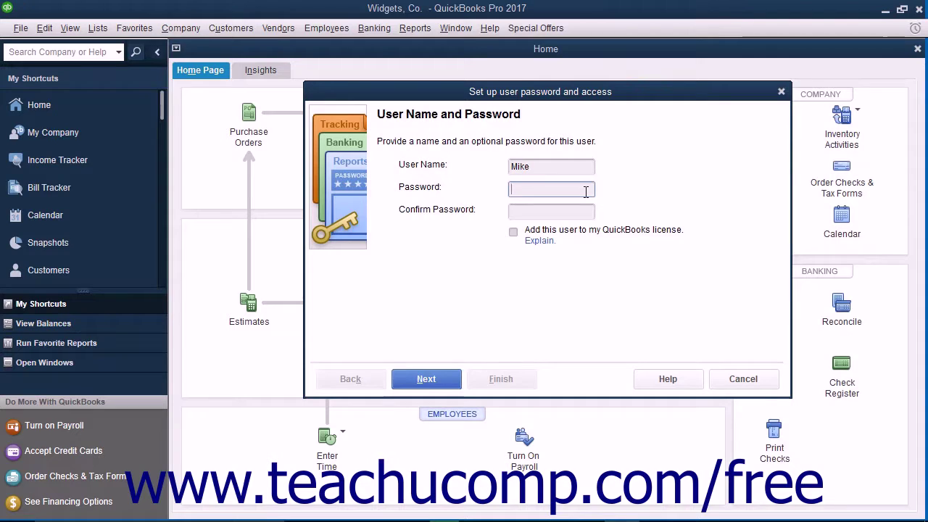
{"action": "type", "text": "12345"}
{"action": "key", "text": "Tab"}
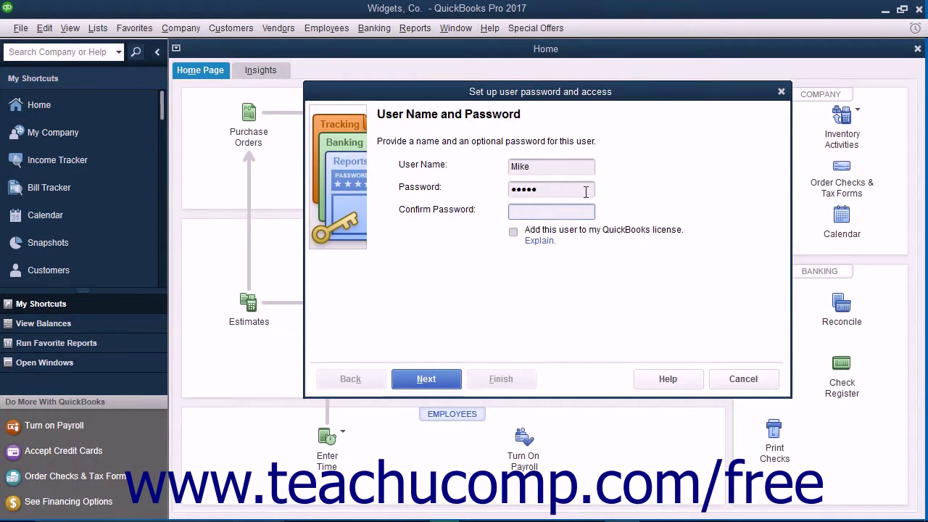
{"action": "type", "text": "12345"}
{"action": "left_click", "coordinate": [444, 386]}
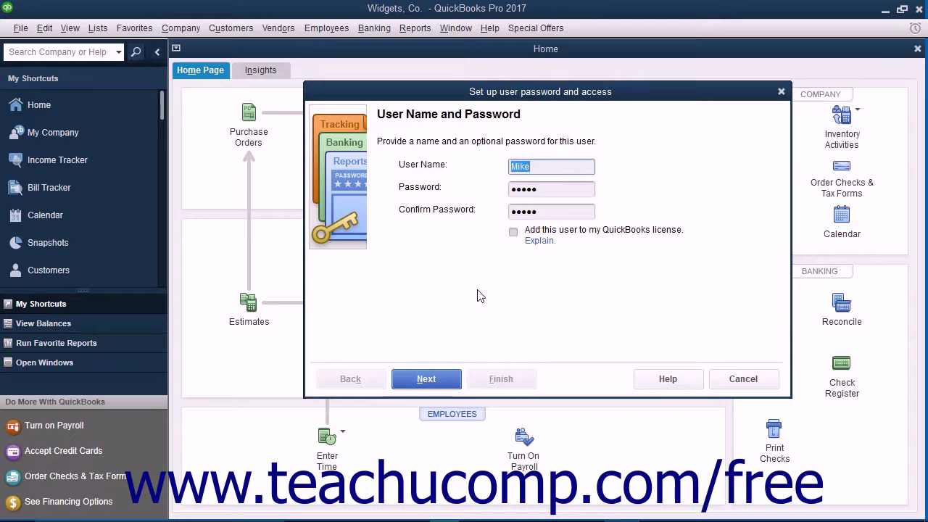
{"action": "left_click", "coordinate": [513, 231]}
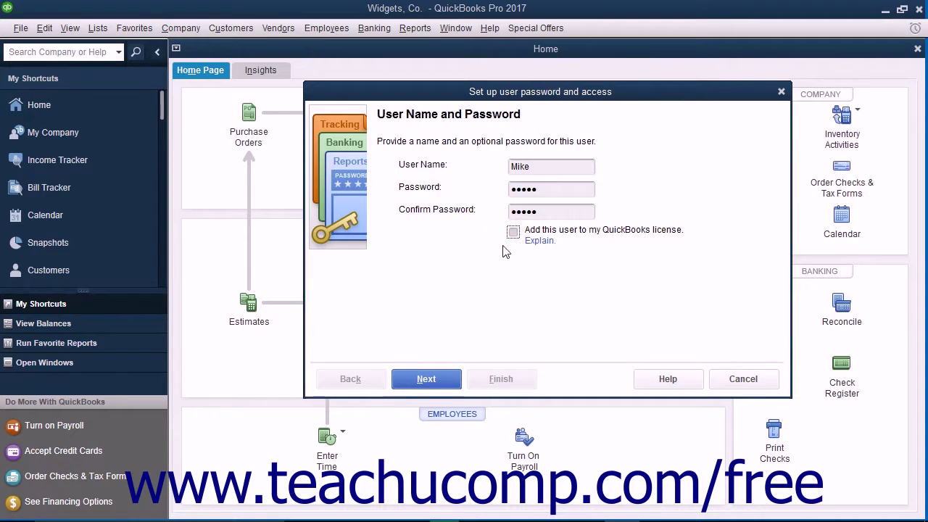
{"action": "left_click", "coordinate": [427, 379]}
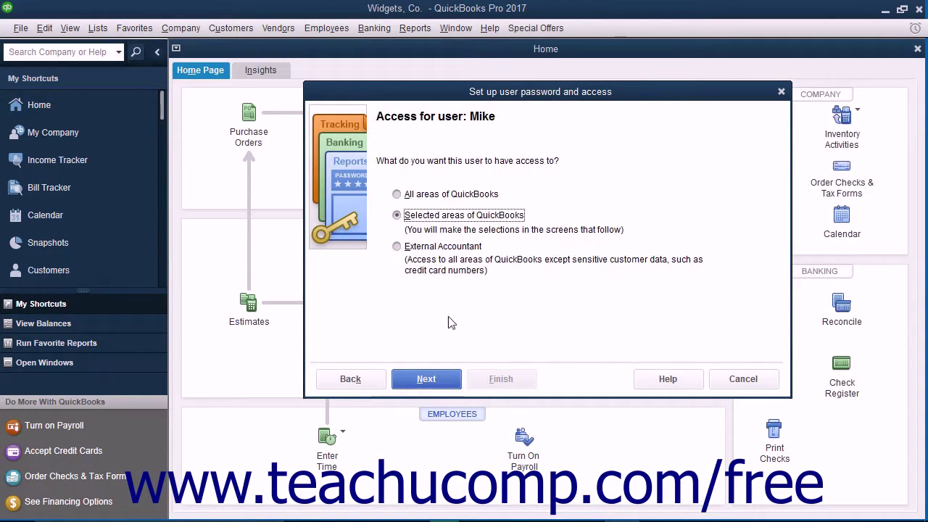
Step: Compare the access options, then limit the user to Selected areas of QuickBooks
{"action": "left_click", "coordinate": [447, 195]}
{"action": "left_click", "coordinate": [442, 216]}
{"action": "left_click", "coordinate": [435, 248]}
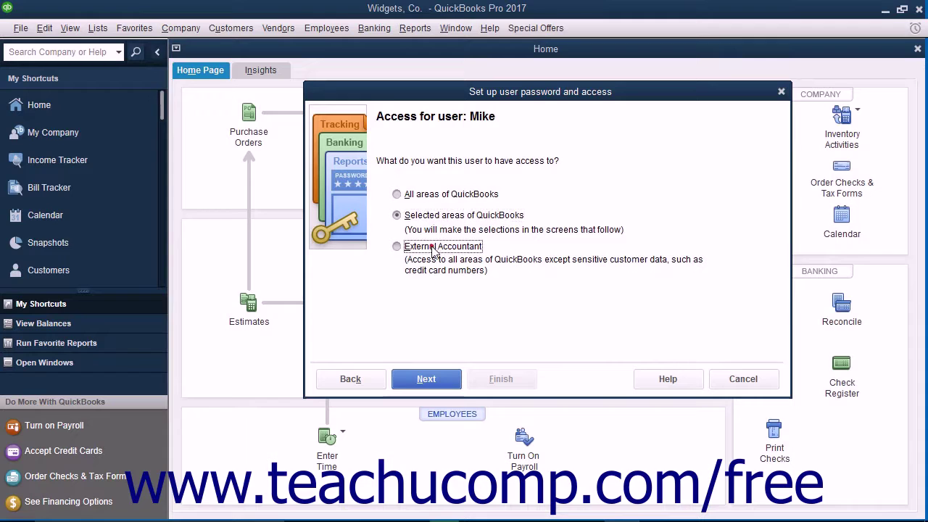
{"action": "left_click", "coordinate": [432, 194]}
{"action": "left_click", "coordinate": [426, 247]}
{"action": "left_click", "coordinate": [403, 216]}
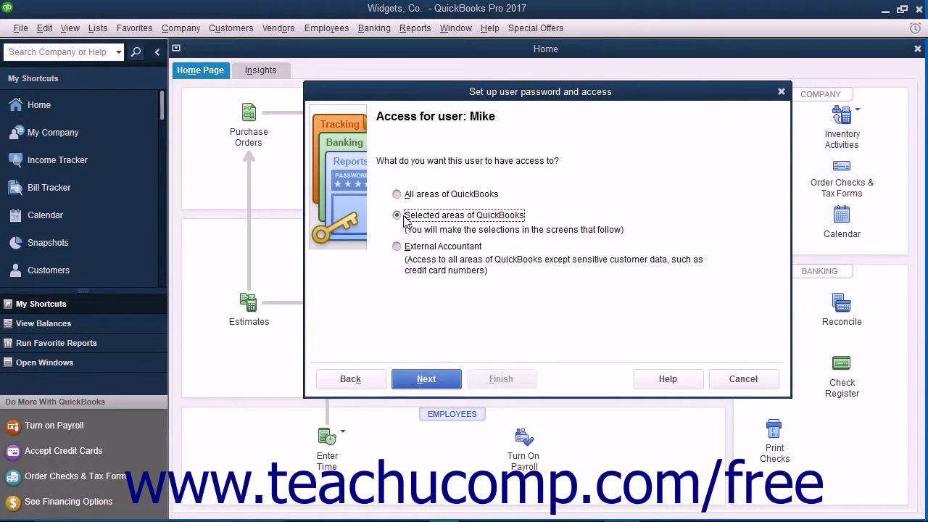
{"action": "left_click", "coordinate": [424, 380]}
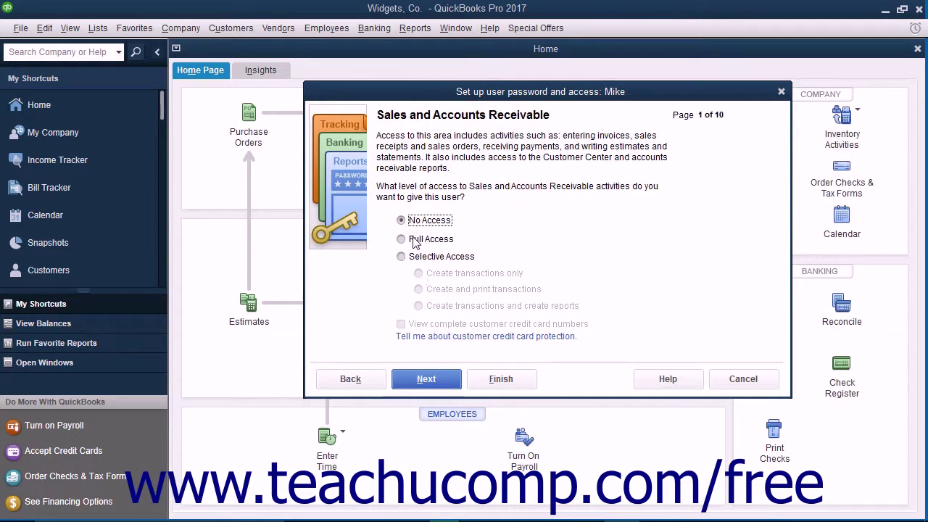
Step: Grant selective Sales access to create and print transactions, and leave Purchases at No Access
{"action": "left_click", "coordinate": [411, 261]}
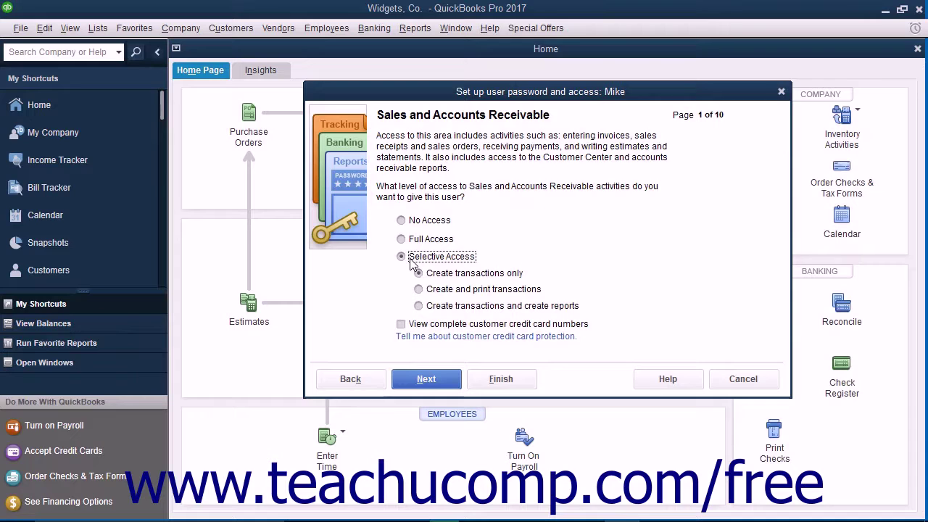
{"action": "left_click", "coordinate": [417, 289]}
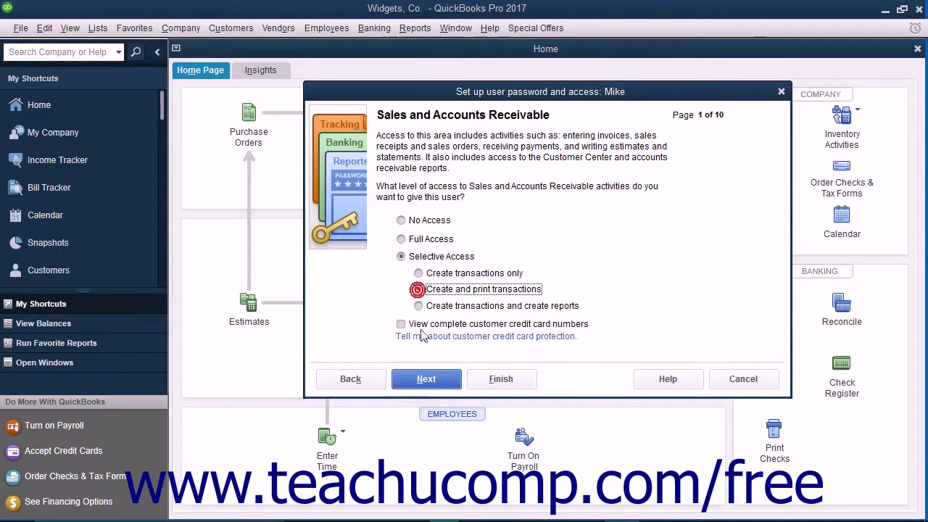
{"action": "left_click", "coordinate": [430, 378]}
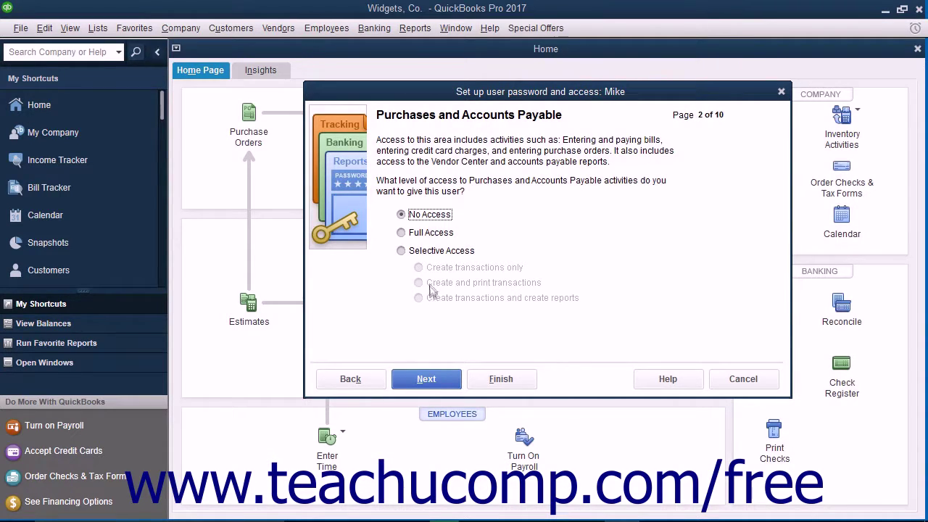
{"action": "left_click", "coordinate": [419, 216]}
{"action": "left_click", "coordinate": [425, 379]}
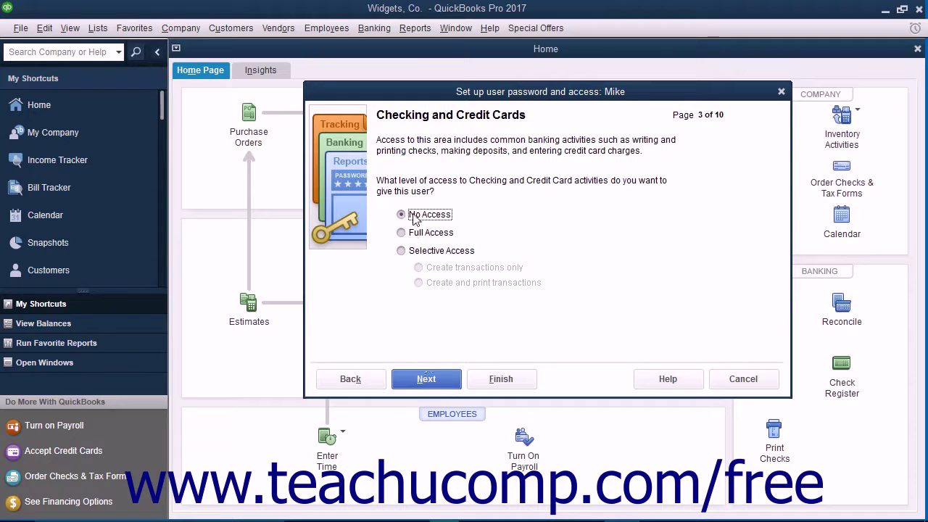
Step: Leave Checking at No Access, give Full Access to Inventory and Time Tracking, no Payroll
{"action": "left_click", "coordinate": [426, 379]}
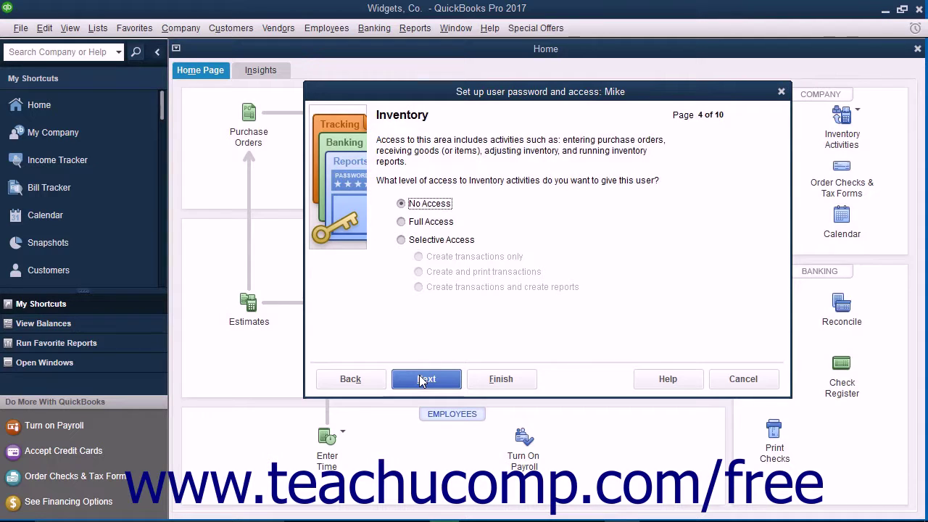
{"action": "left_click", "coordinate": [403, 221]}
{"action": "left_click", "coordinate": [425, 383]}
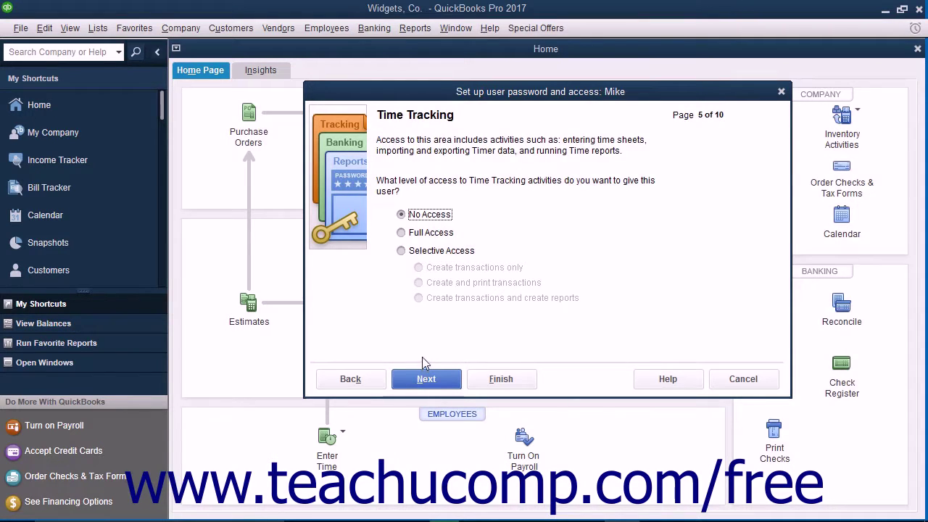
{"action": "left_click", "coordinate": [424, 233]}
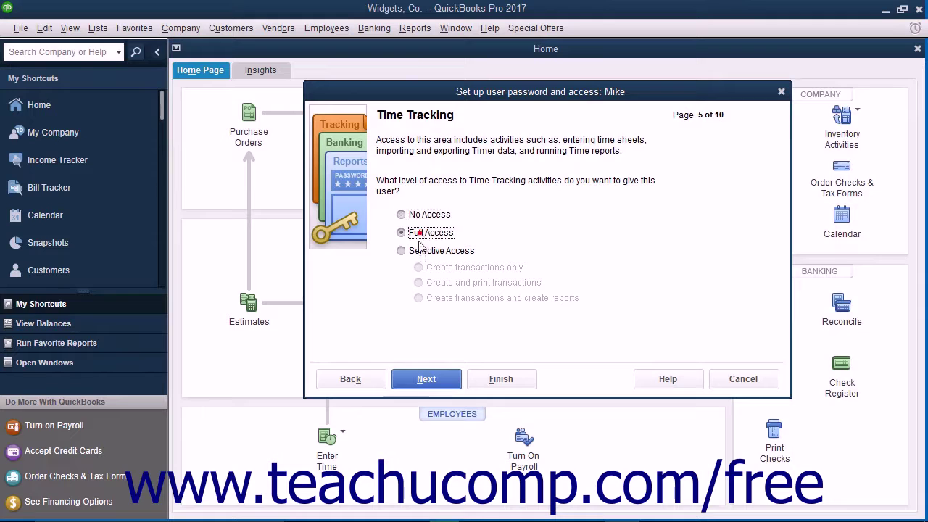
{"action": "left_click", "coordinate": [425, 378]}
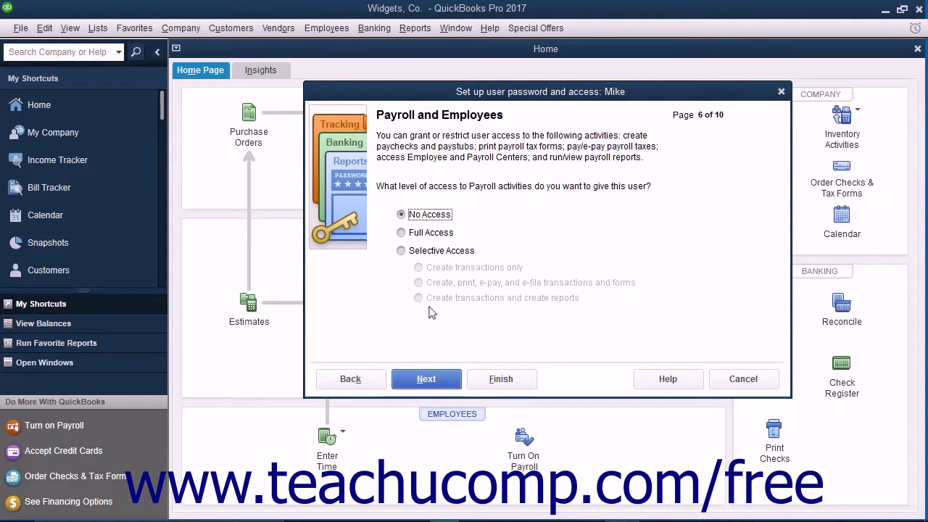
{"action": "left_click", "coordinate": [413, 213]}
{"action": "left_click", "coordinate": [420, 374]}
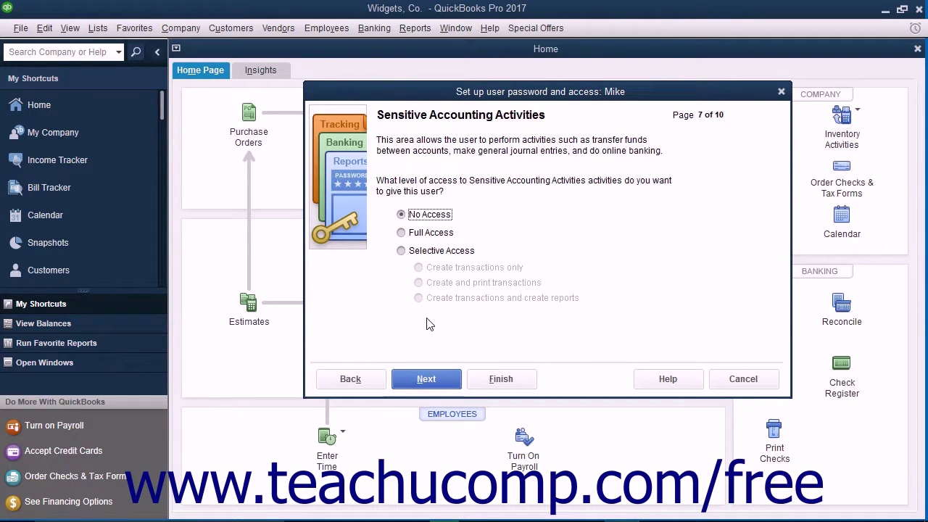
Step: Skip sensitive access, block closed-period transaction changes, review the summary, and finish the user
{"action": "left_click", "coordinate": [426, 378]}
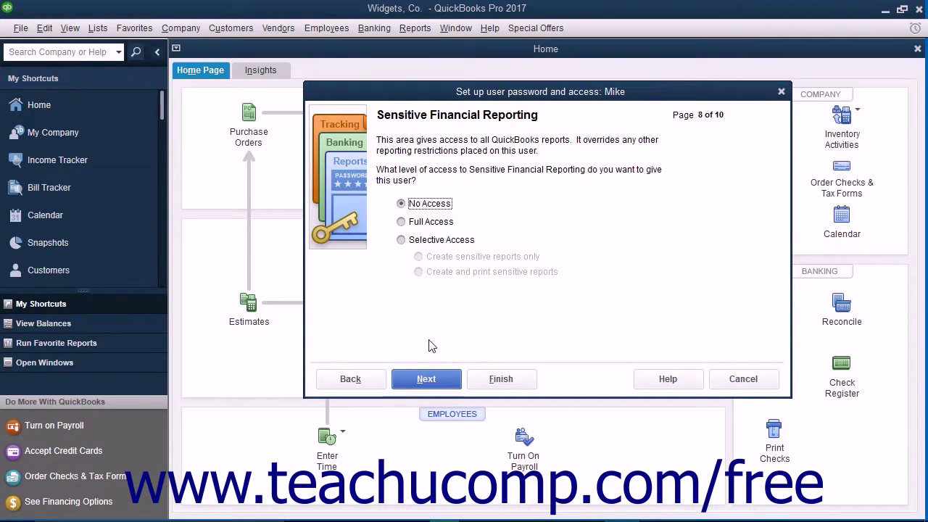
{"action": "left_click", "coordinate": [426, 379]}
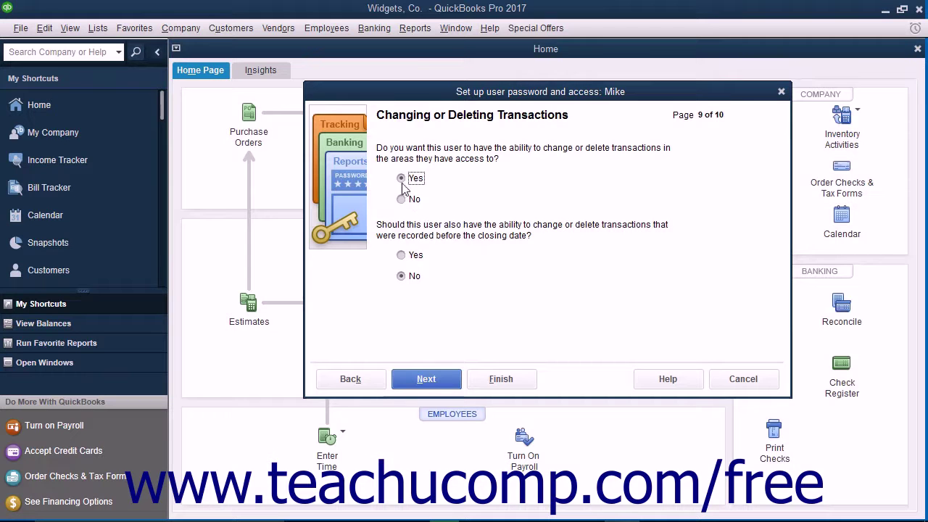
{"action": "left_click", "coordinate": [401, 275]}
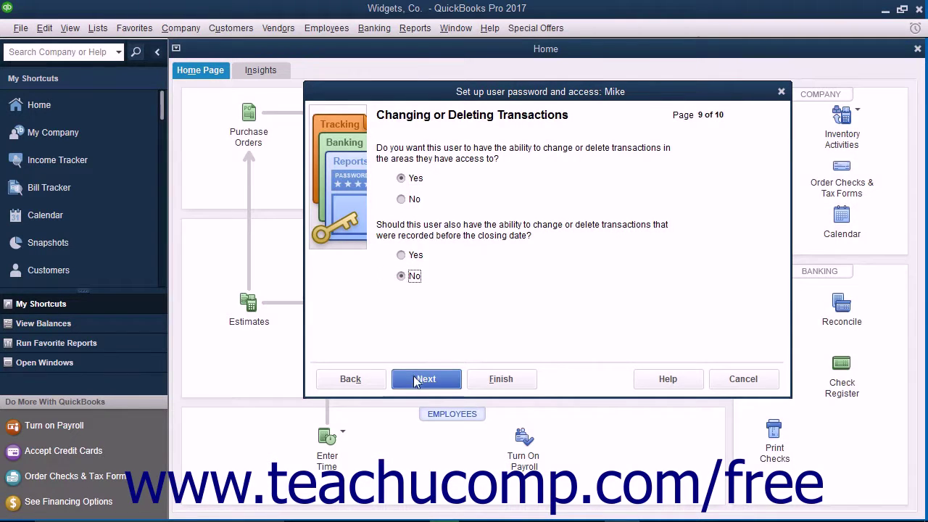
{"action": "left_click", "coordinate": [414, 378]}
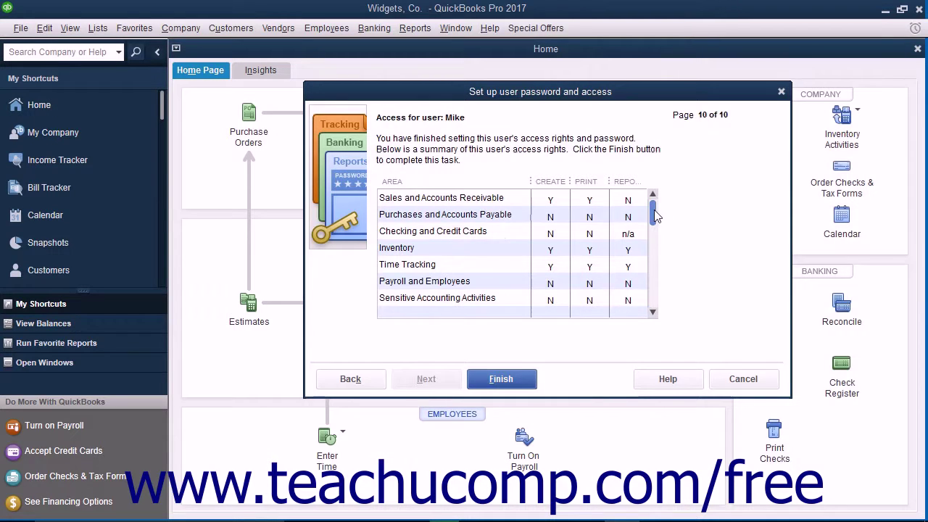
{"action": "left_click_drag", "start_coordinate": [652, 209], "coordinate": [650, 290]}
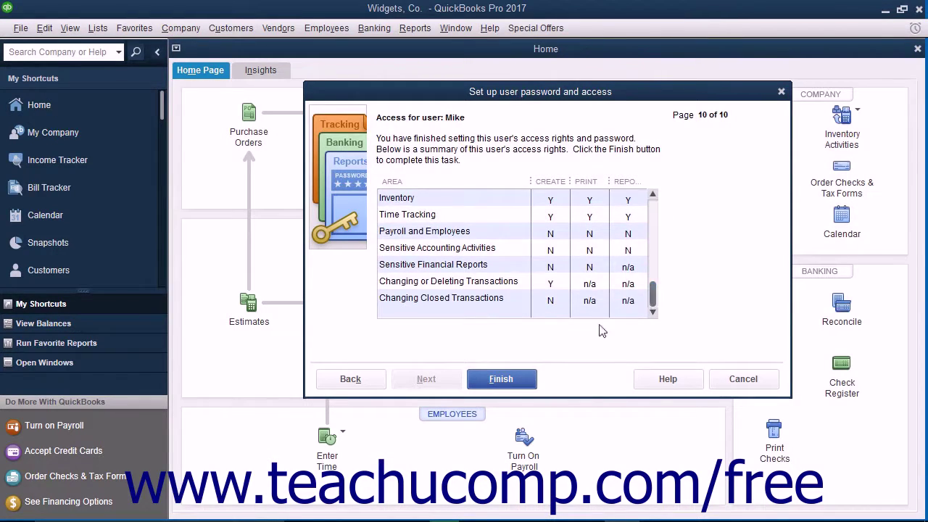
{"action": "left_click", "coordinate": [478, 381]}
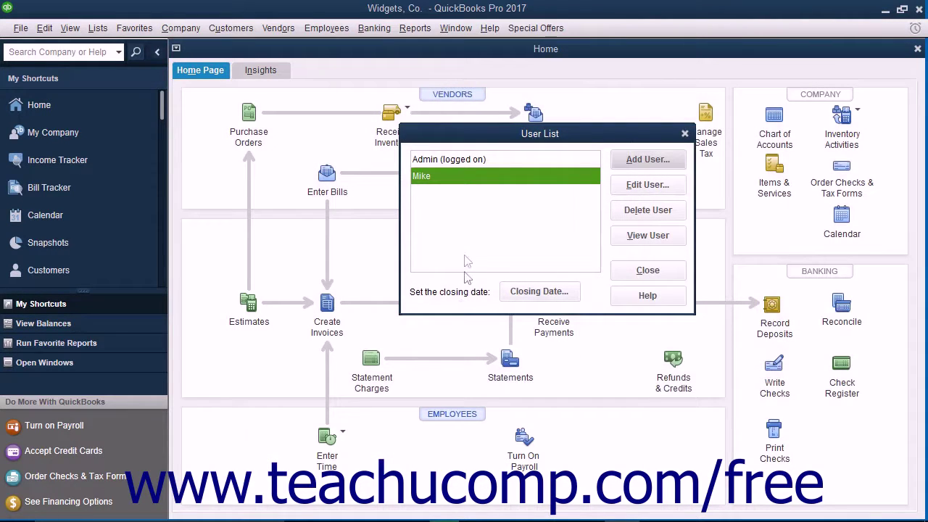
Step: Open the new user's Edit User settings and cancel without changes
{"action": "left_click", "coordinate": [464, 181]}
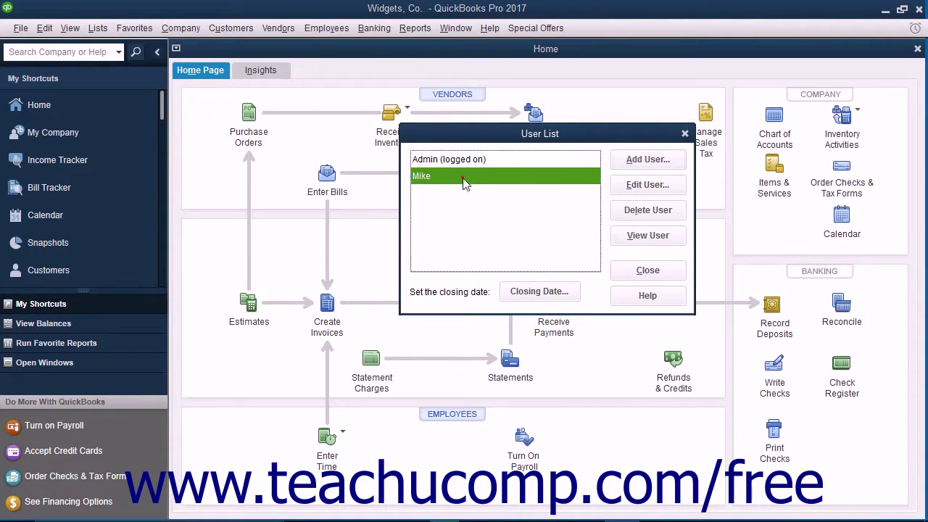
{"action": "left_click", "coordinate": [634, 190]}
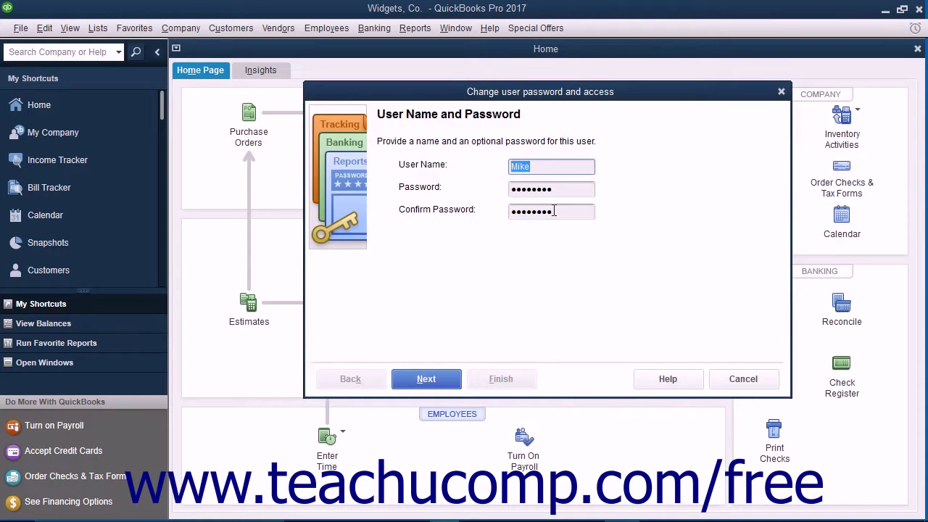
{"action": "left_click", "coordinate": [715, 380]}
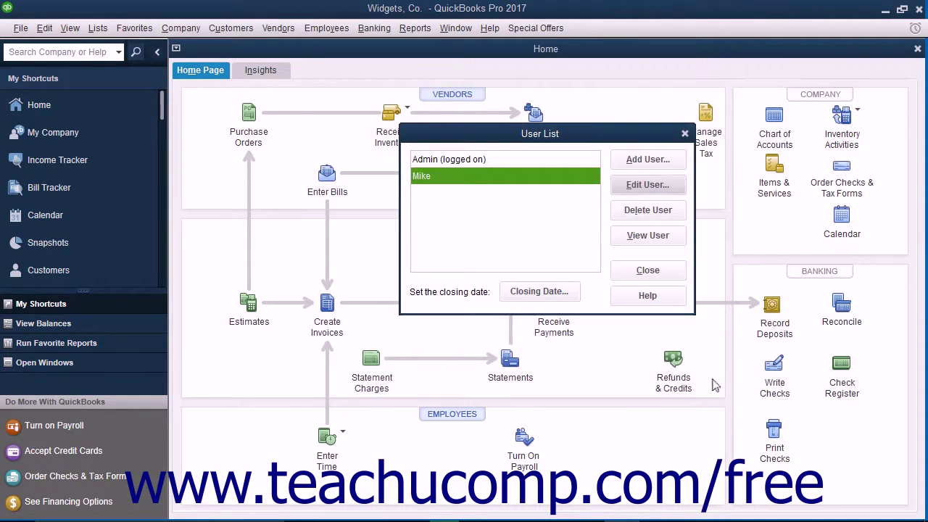
Step: Select the new user again and delete it from the User List
{"action": "left_click", "coordinate": [531, 180]}
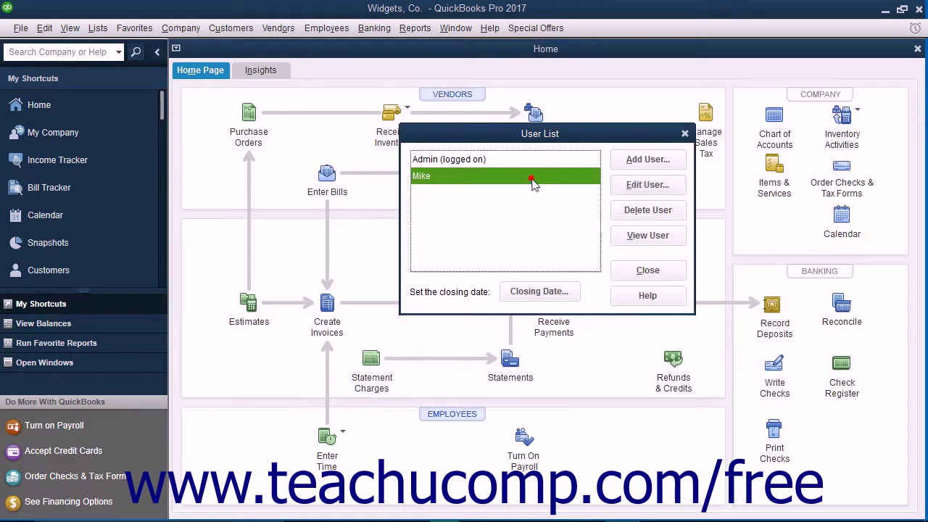
{"action": "left_click", "coordinate": [631, 211]}
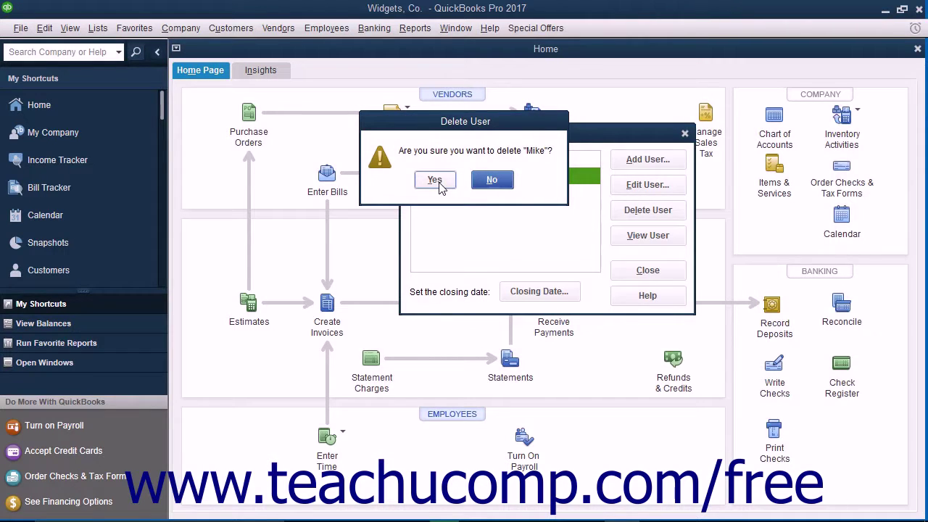
{"action": "left_click", "coordinate": [435, 179]}
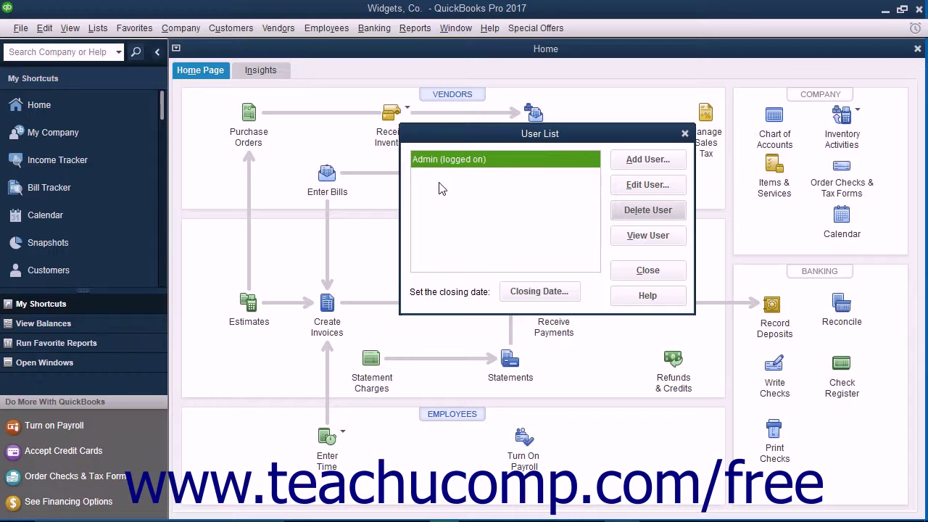